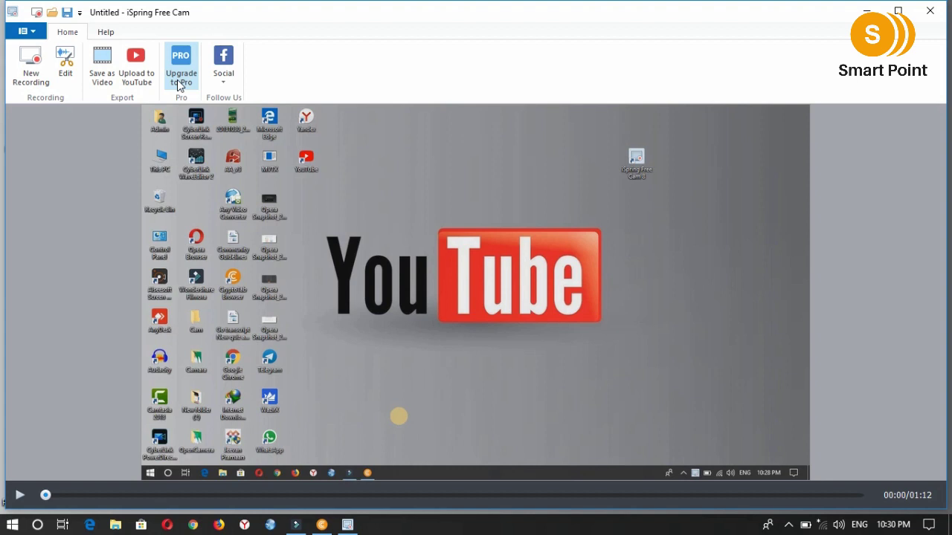
{"action": "left_click", "coordinate": [227, 82]}
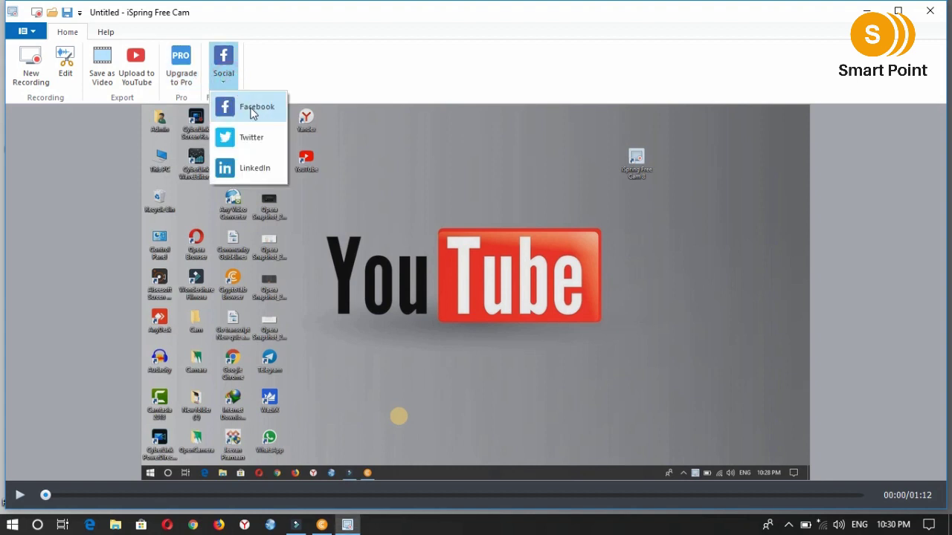
{"action": "left_click", "coordinate": [272, 76]}
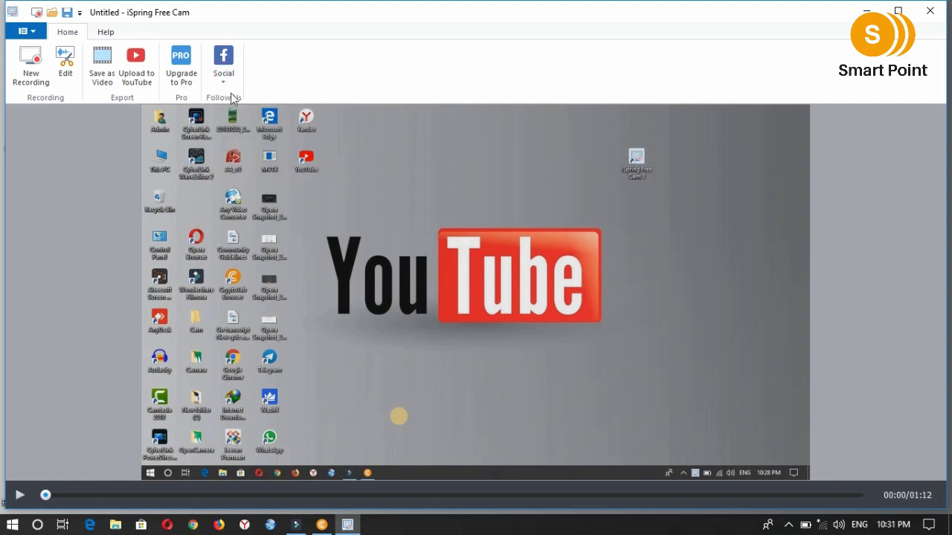
Step: Open the recording in the video editor, play it from the start, and stop playback with the playhead at 00:12.12
{"action": "left_click", "coordinate": [66, 64]}
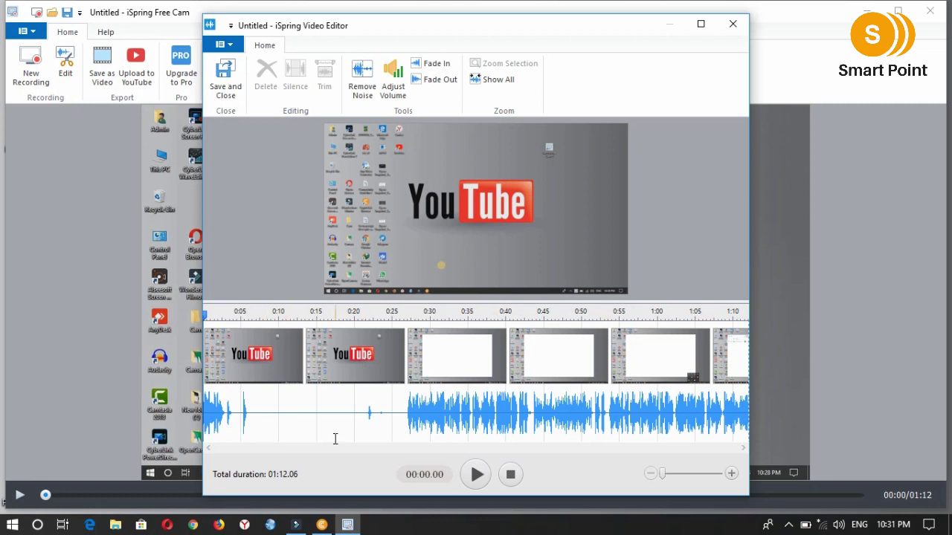
{"action": "left_click", "coordinate": [477, 476]}
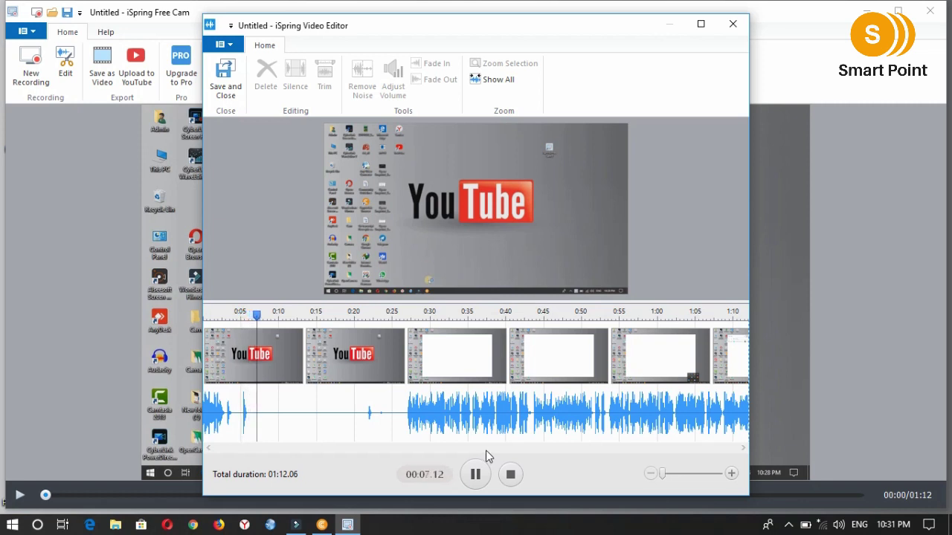
{"action": "left_click", "coordinate": [294, 386]}
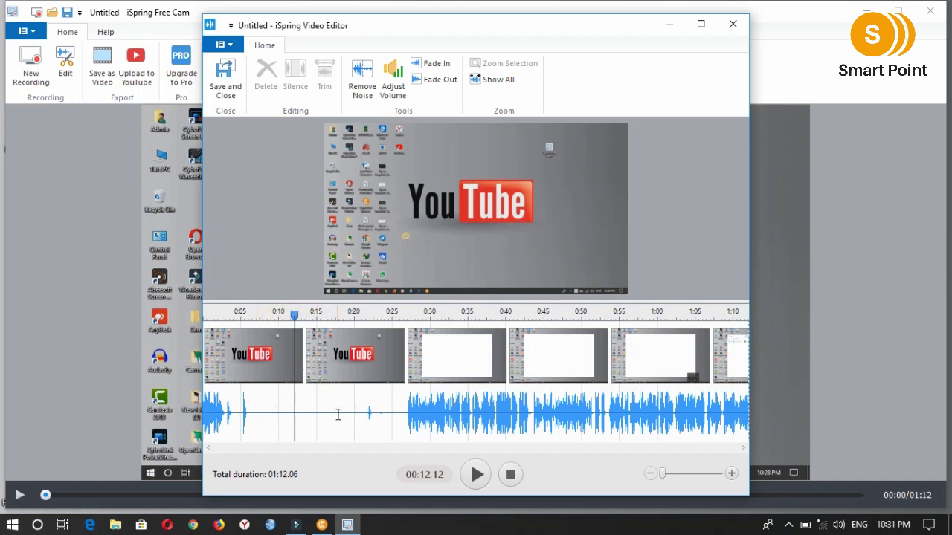
Step: Remove background noise from the entire recording, using the quiet section from about 00:07.17 to 00:13.98 as the noise sample
{"action": "left_click", "coordinate": [257, 394]}
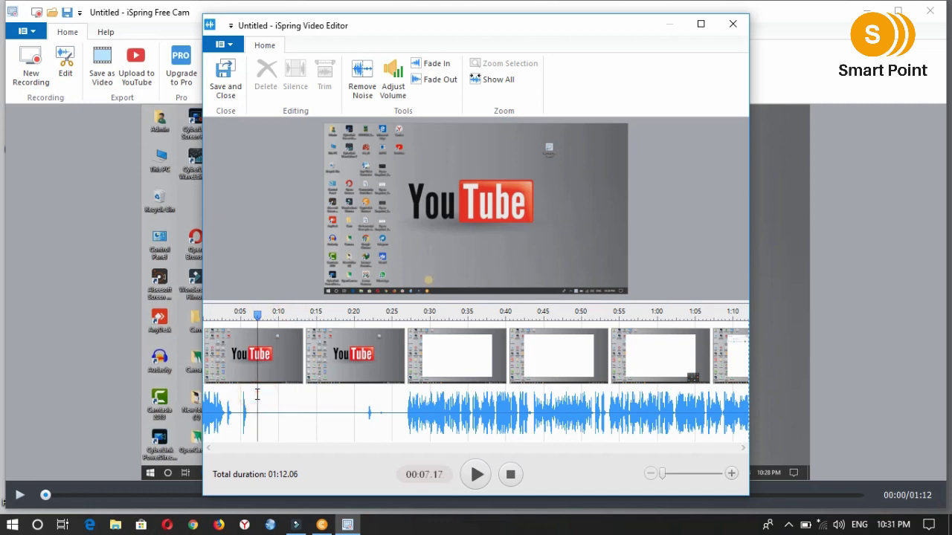
{"action": "left_click_drag", "start_coordinate": [257, 395], "coordinate": [313, 406]}
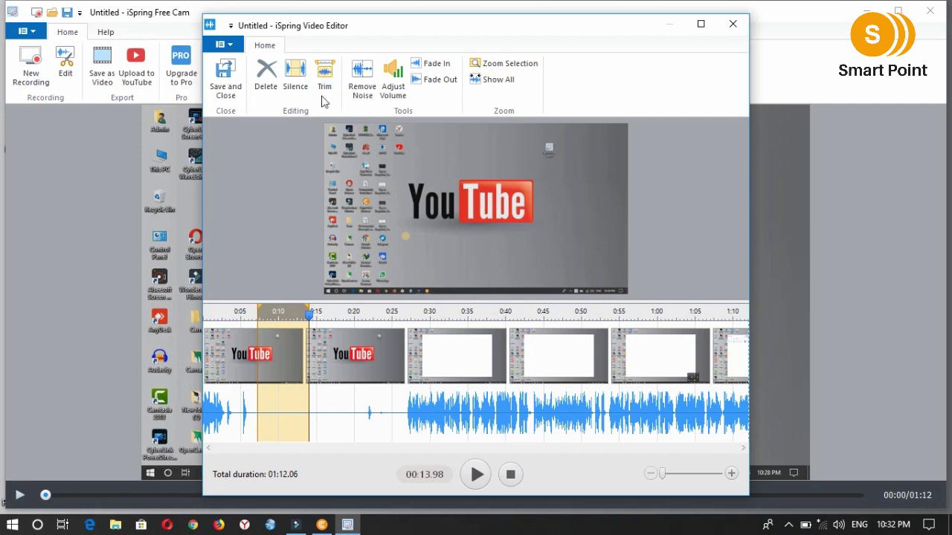
{"action": "left_click", "coordinate": [364, 88]}
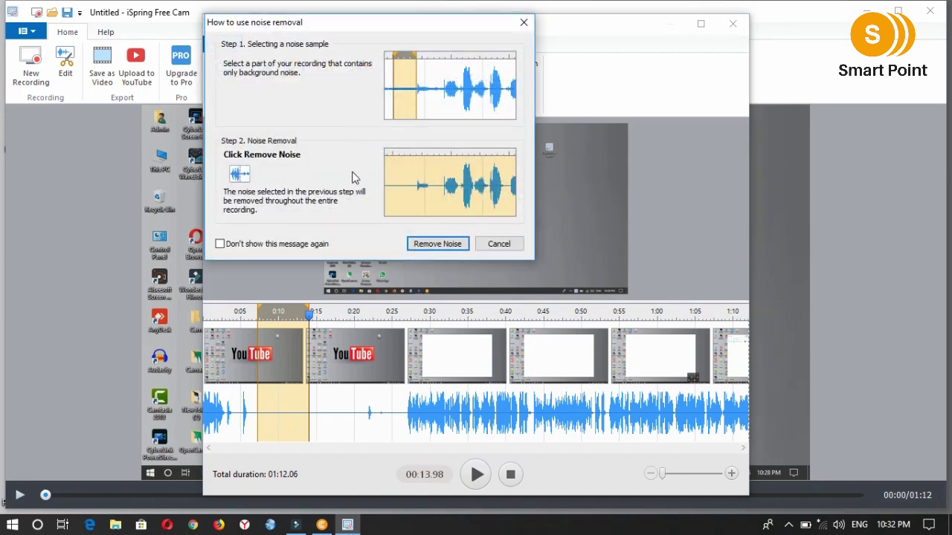
{"action": "left_click", "coordinate": [443, 248]}
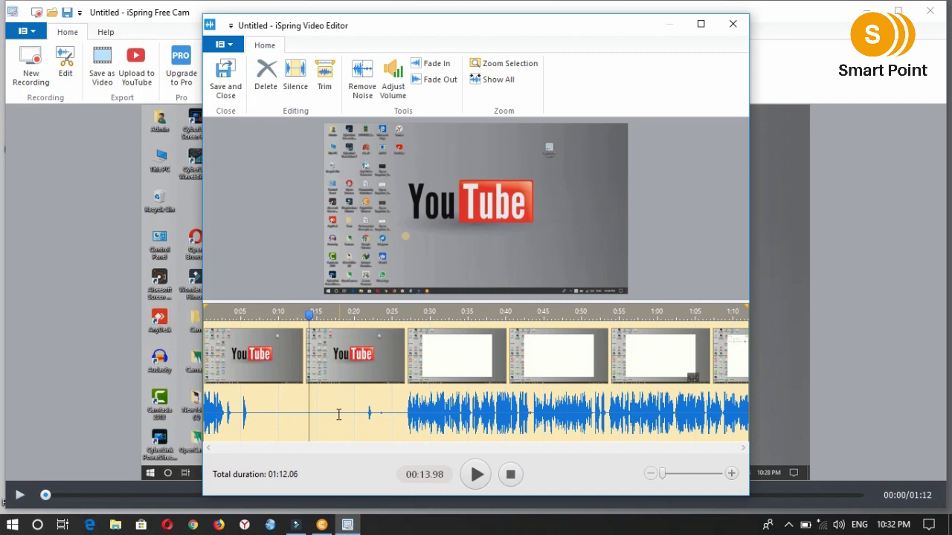
Step: Play a short part of the noise-reduced recording, pause it, and clear the timeline selection
{"action": "left_click", "coordinate": [477, 474]}
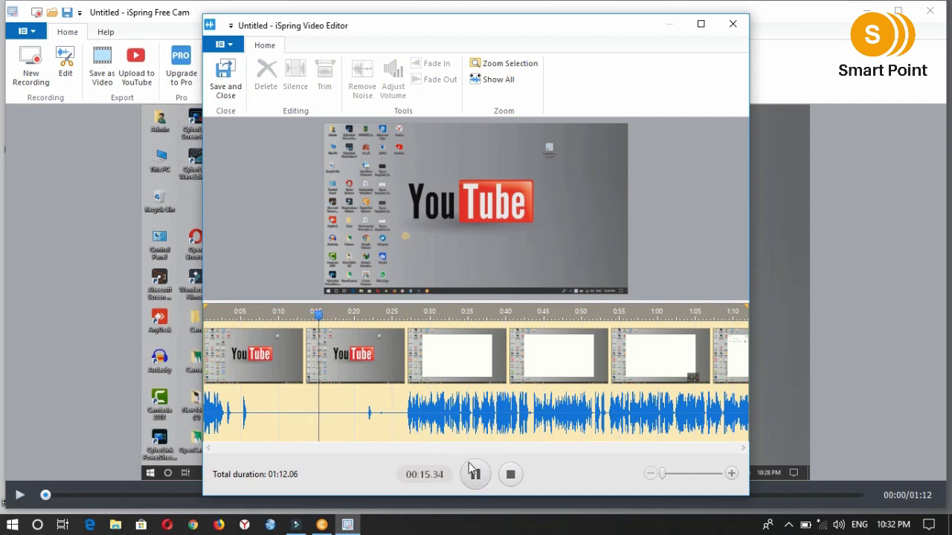
{"action": "left_click", "coordinate": [475, 477]}
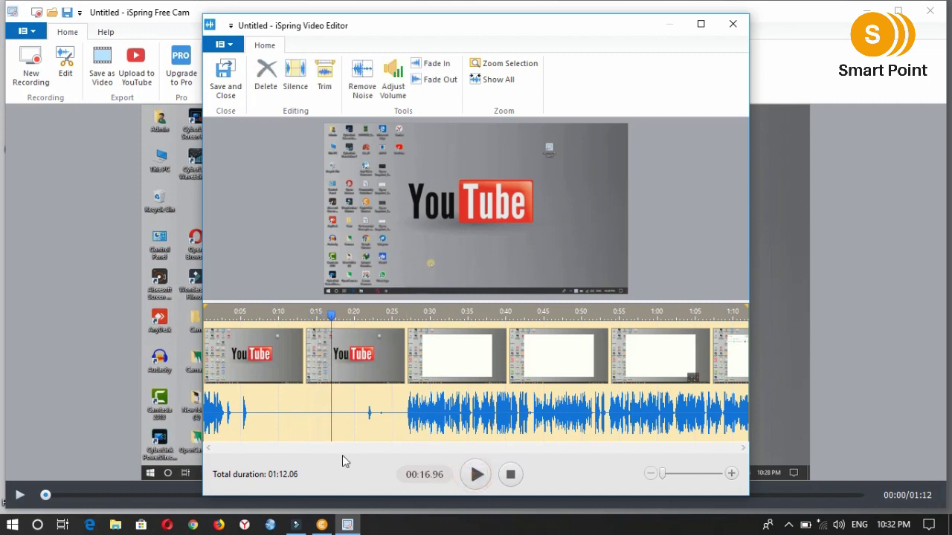
{"action": "left_click", "coordinate": [380, 426]}
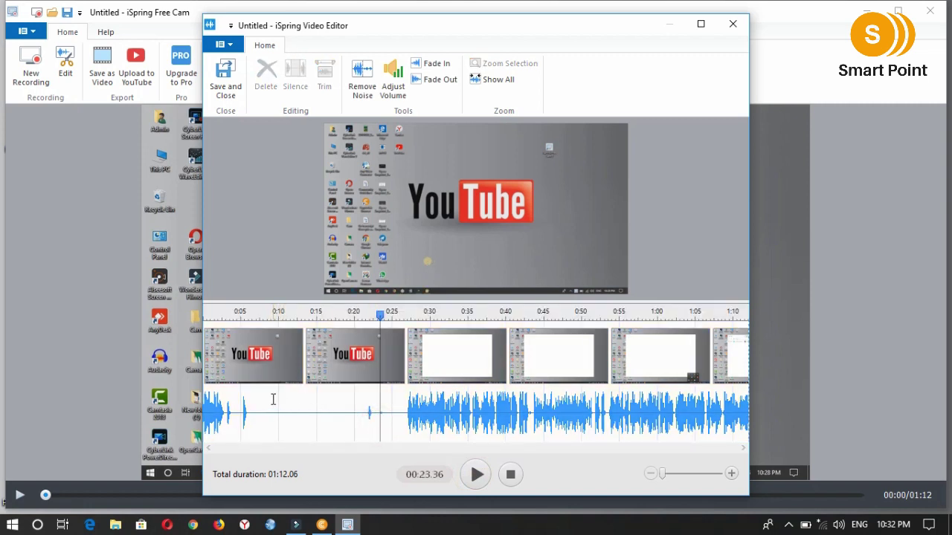
Step: Trim the recording to only the section from 00:09.20 to 00:13.43
{"action": "left_click_drag", "start_coordinate": [272, 398], "coordinate": [305, 398]}
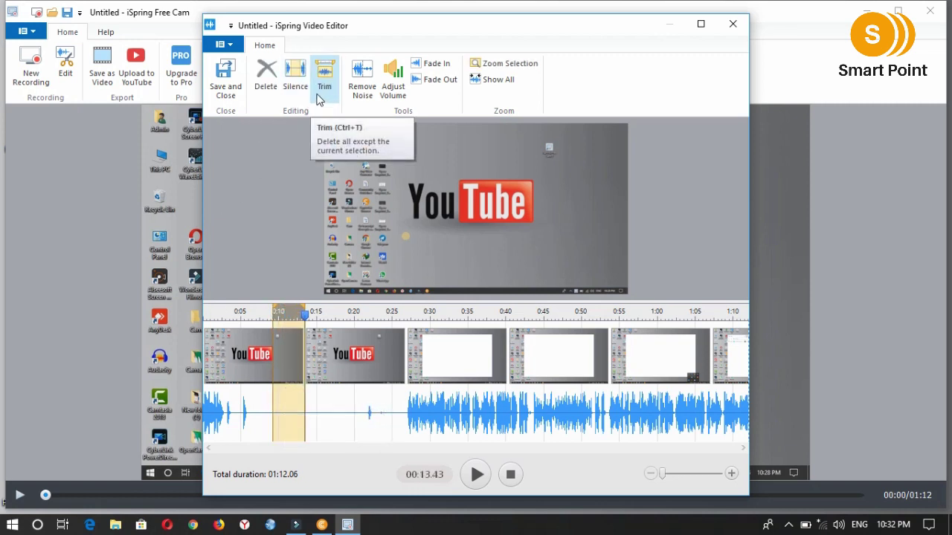
{"action": "left_click", "coordinate": [324, 82]}
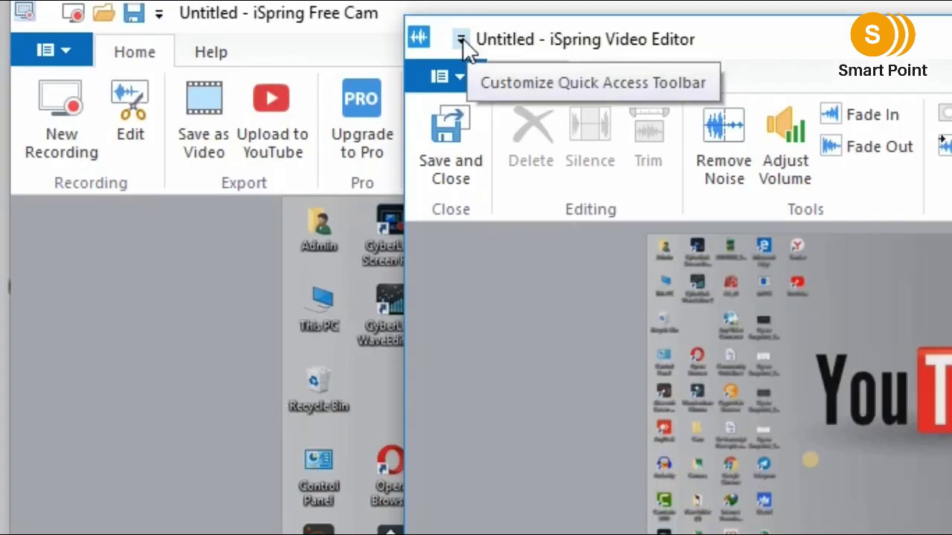
Step: Add the Undo command to the Quick Access Toolbar and undo the trim
{"action": "left_click", "coordinate": [461, 39]}
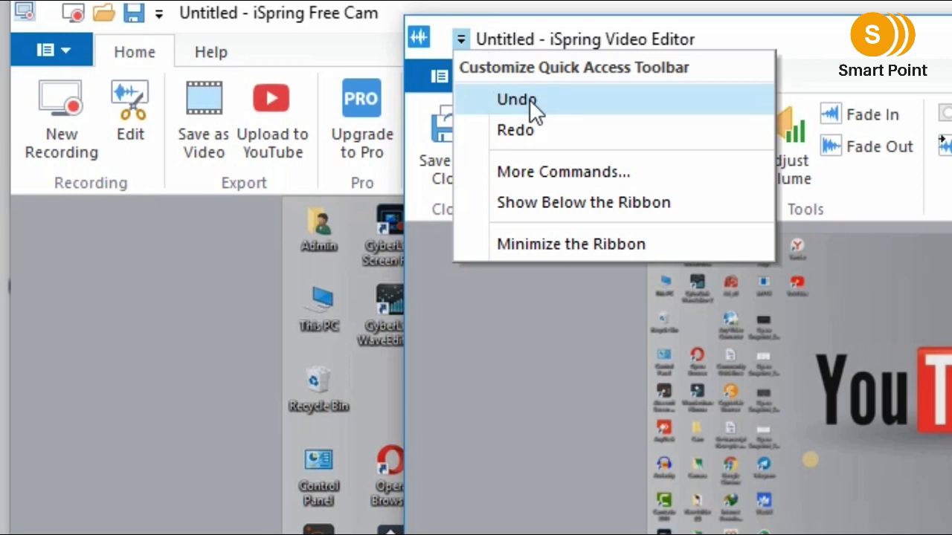
{"action": "left_click", "coordinate": [498, 102]}
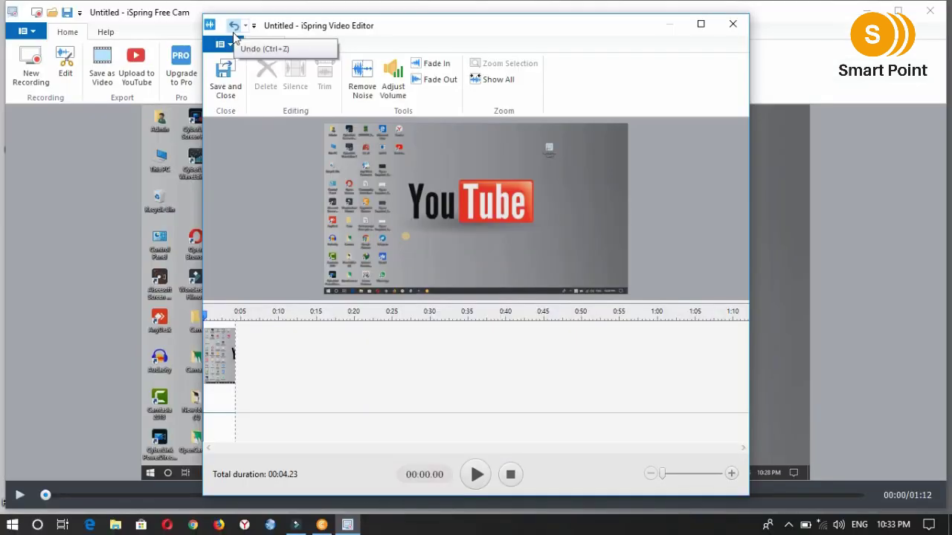
{"action": "left_click", "coordinate": [233, 30]}
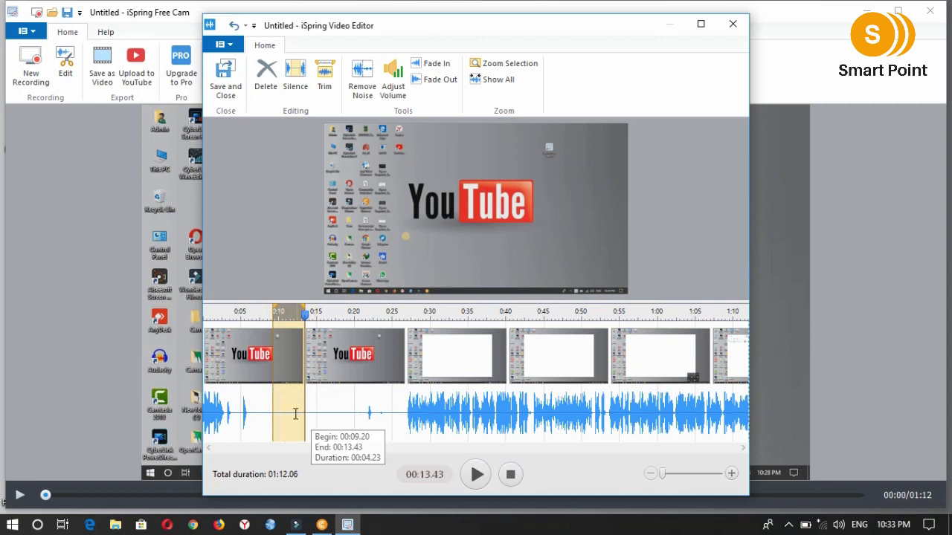
Step: Delete the section from 00:07.45 to 00:26.68 from the recording
{"action": "left_click", "coordinate": [260, 400]}
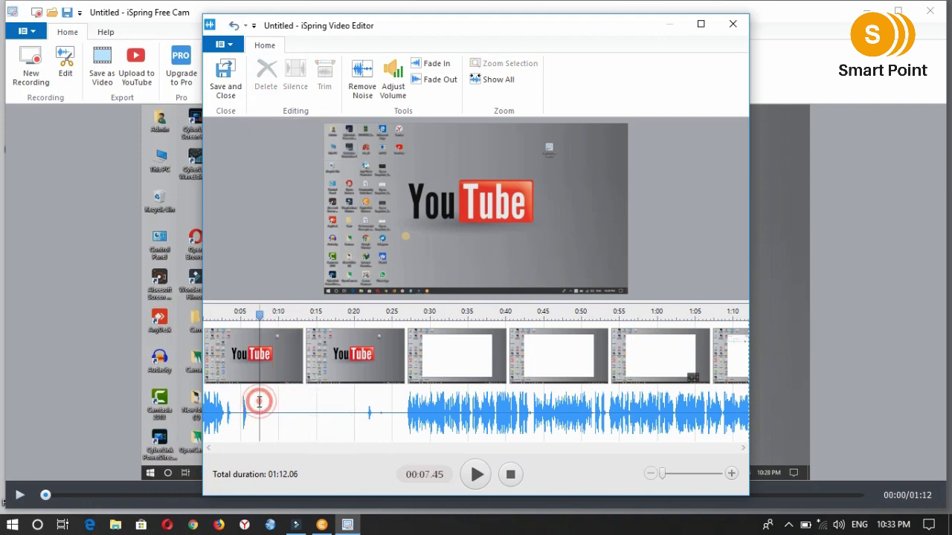
{"action": "left_click_drag", "start_coordinate": [260, 402], "coordinate": [405, 411]}
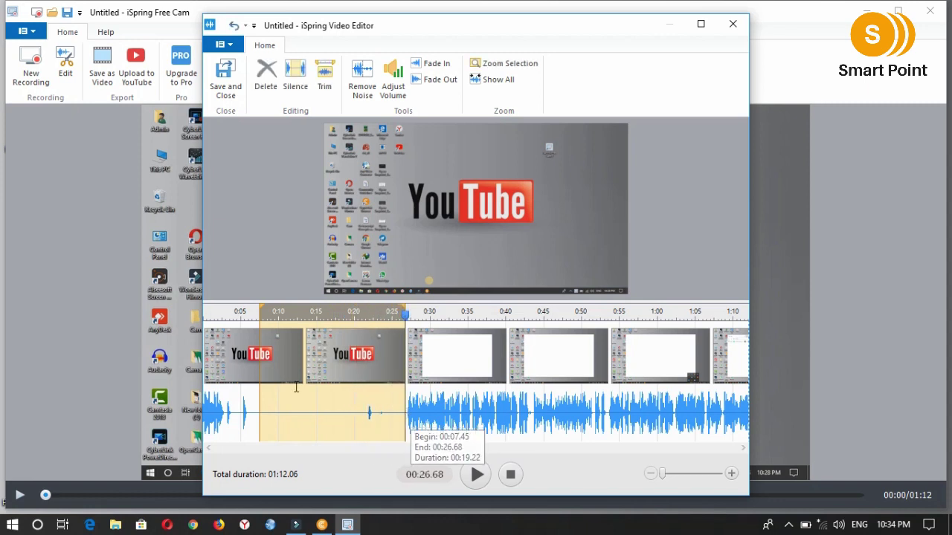
{"action": "left_click", "coordinate": [267, 92]}
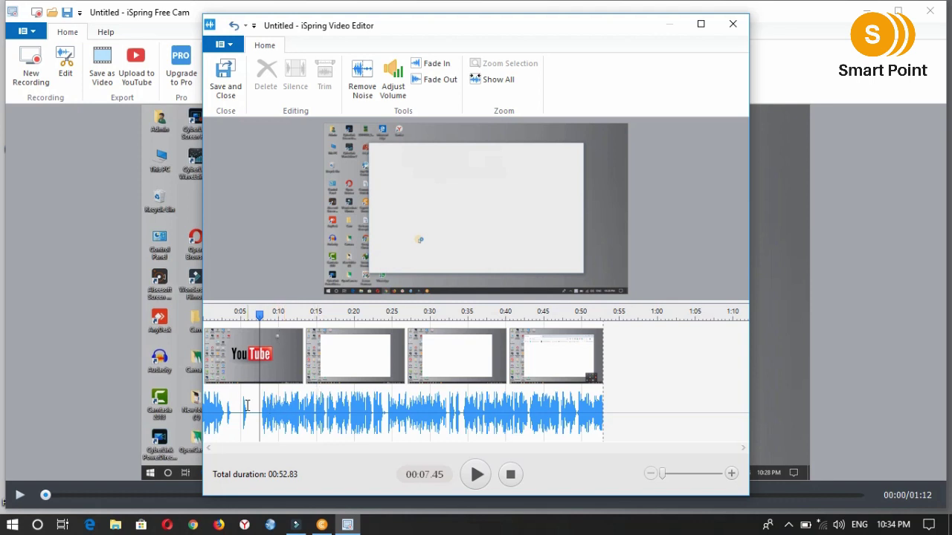
Step: Silence the audio between 00:02.94 and 00:07.72, and leave the timeline without a selection
{"action": "left_click_drag", "start_coordinate": [224, 402], "coordinate": [261, 402]}
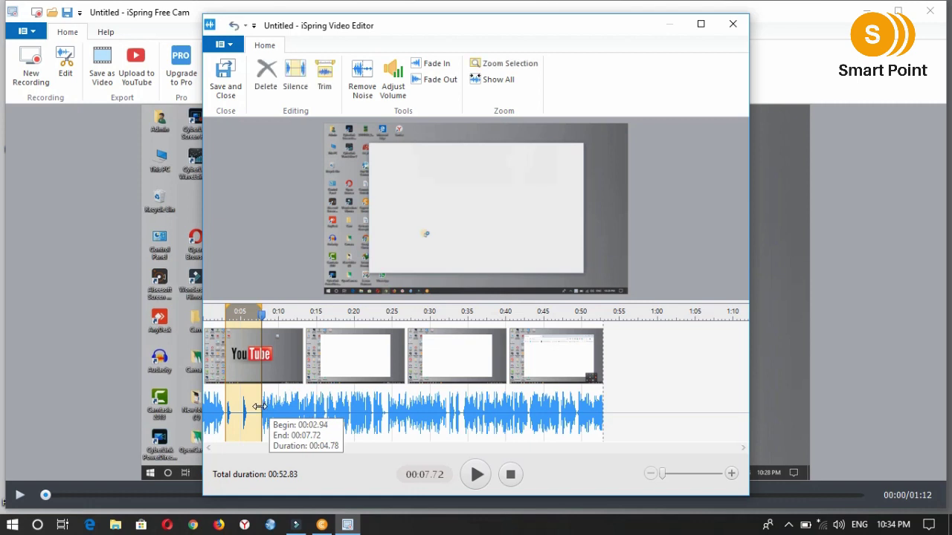
{"action": "left_click", "coordinate": [299, 92]}
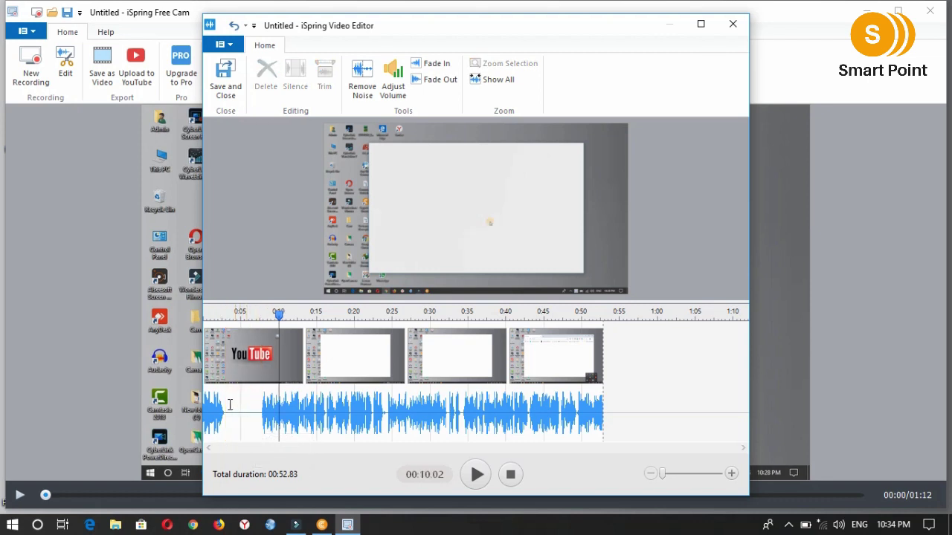
{"action": "left_click_drag", "start_coordinate": [225, 409], "coordinate": [257, 410]}
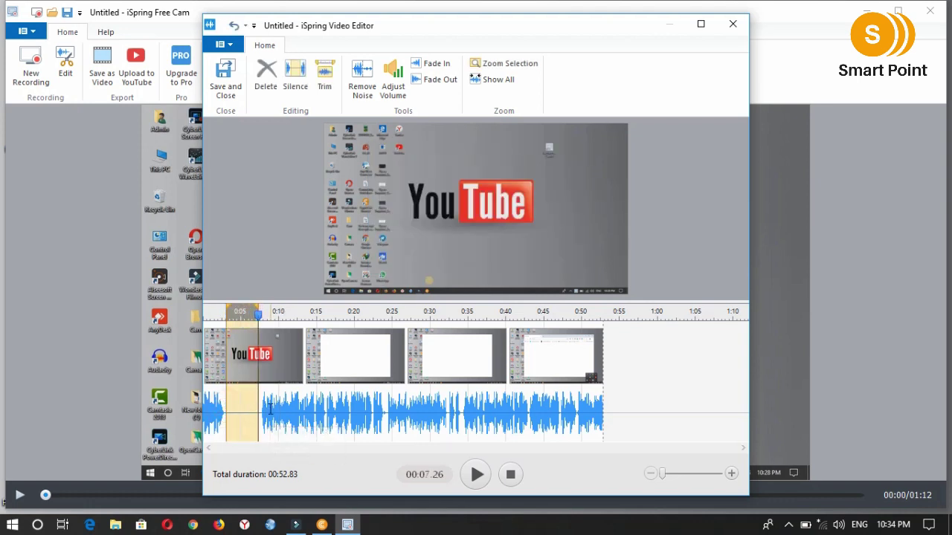
{"action": "left_click", "coordinate": [264, 408]}
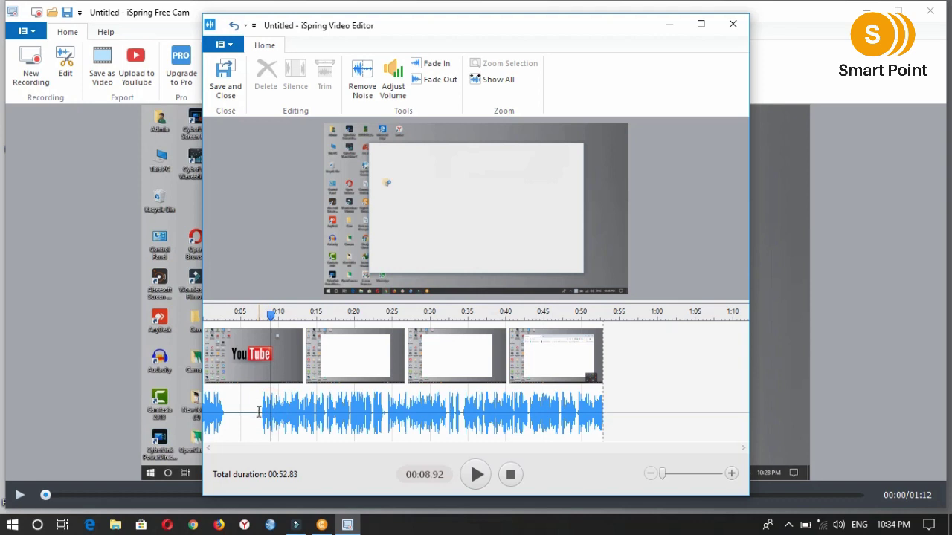
Step: Increase the volume of the section from 00:06.99 to 00:24.47 by 51% and clear the selection
{"action": "left_click_drag", "start_coordinate": [256, 408], "coordinate": [388, 409]}
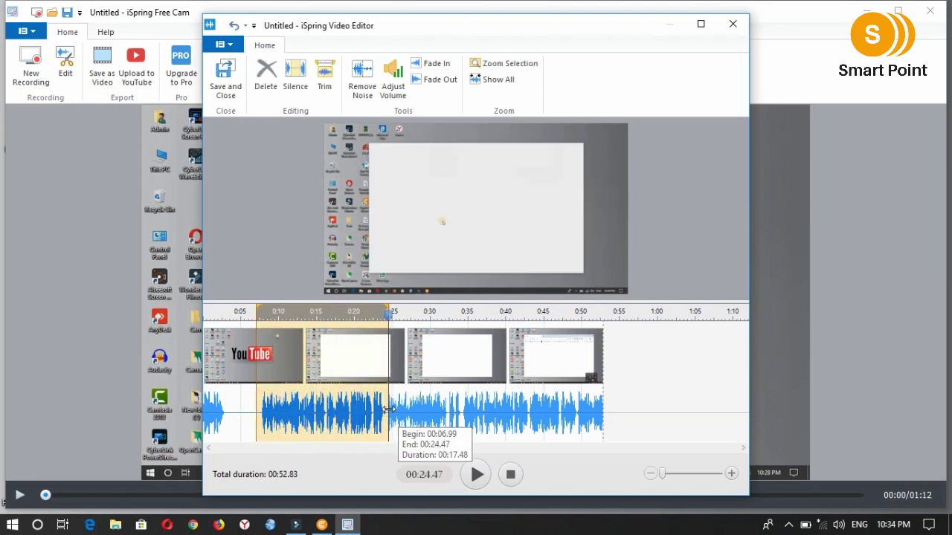
{"action": "left_click", "coordinate": [396, 93]}
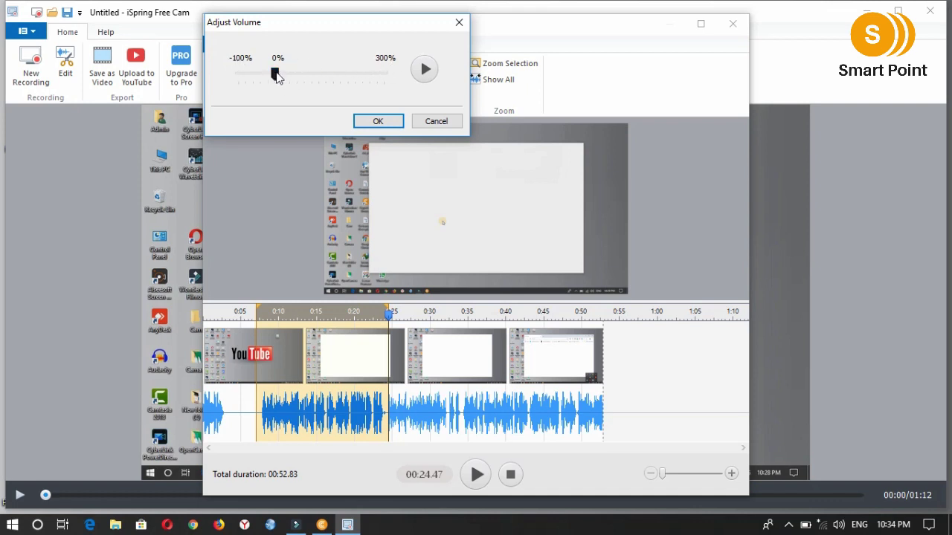
{"action": "left_click_drag", "start_coordinate": [276, 77], "coordinate": [287, 97]}
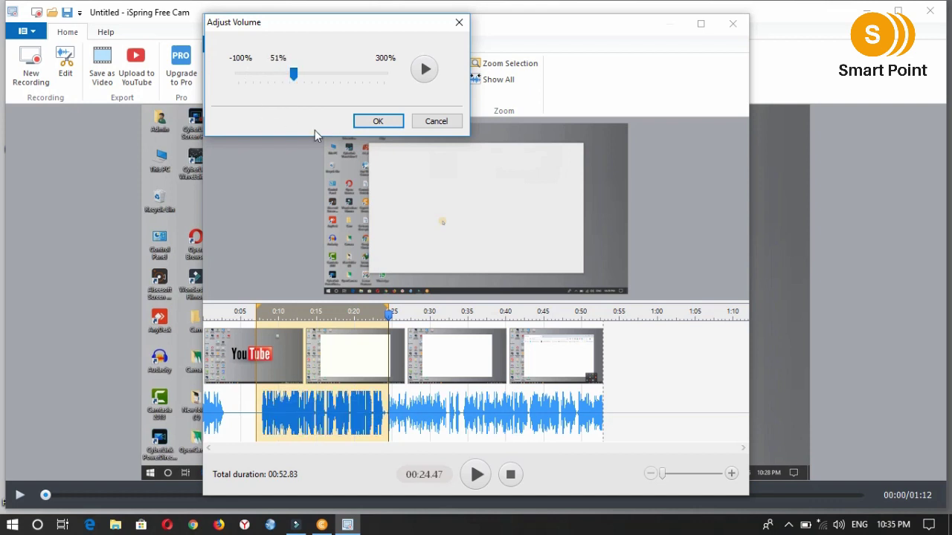
{"action": "left_click", "coordinate": [362, 122]}
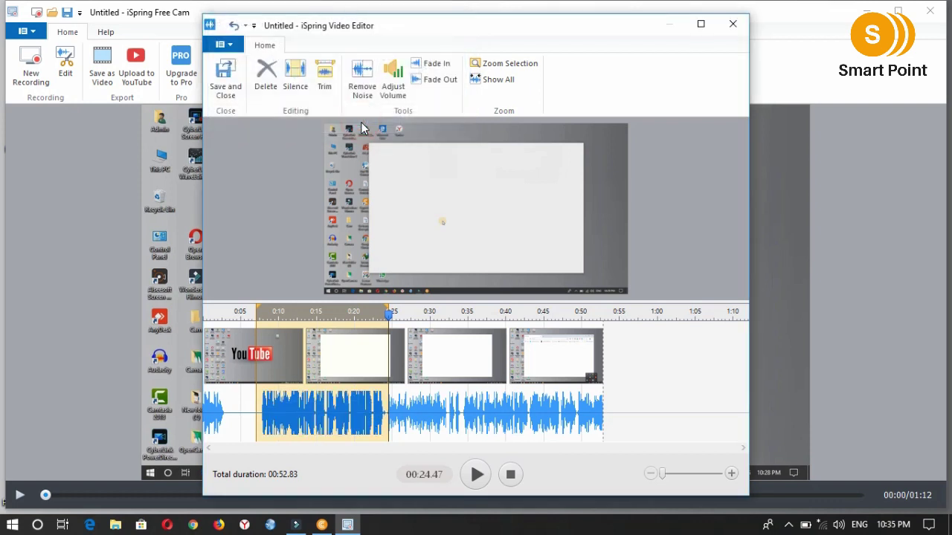
{"action": "left_click", "coordinate": [461, 406]}
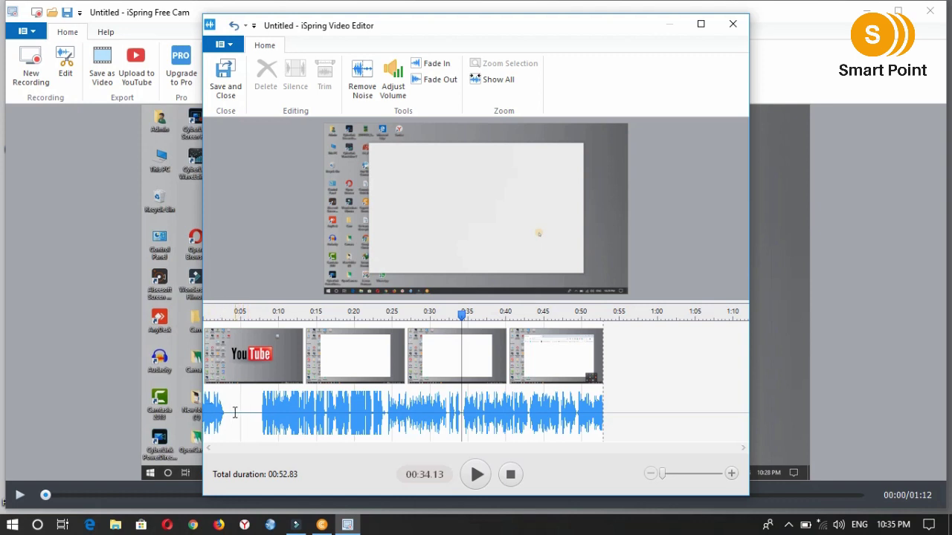
Step: Apply a fade-in to the first 4.23 seconds and a fade-out from about 00:49.4 to the recording's end
{"action": "left_click_drag", "start_coordinate": [234, 410], "coordinate": [206, 411]}
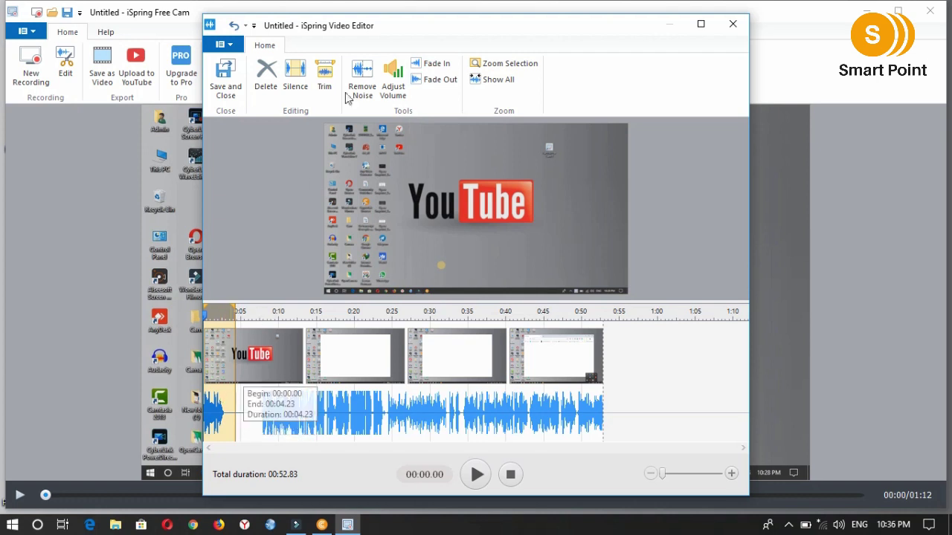
{"action": "left_click", "coordinate": [420, 65]}
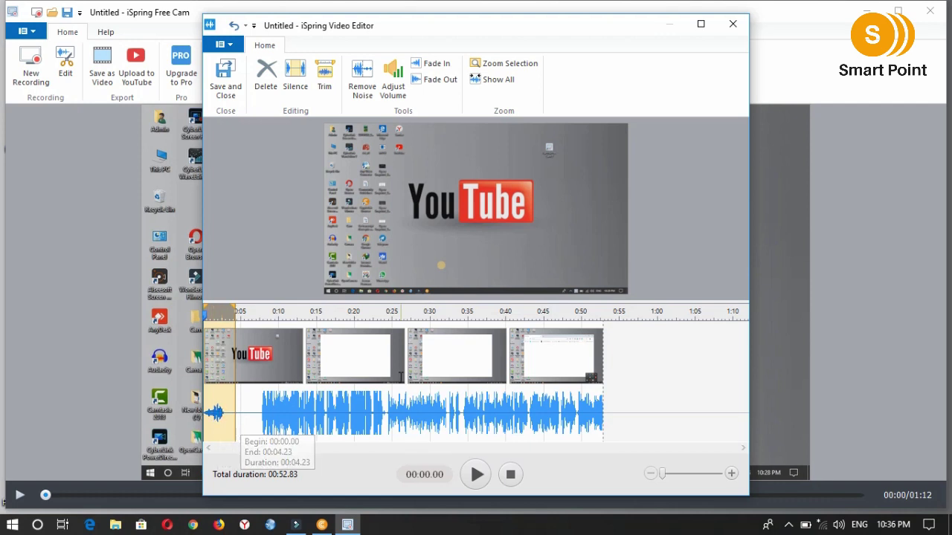
{"action": "left_click_drag", "start_coordinate": [578, 406], "coordinate": [604, 406]}
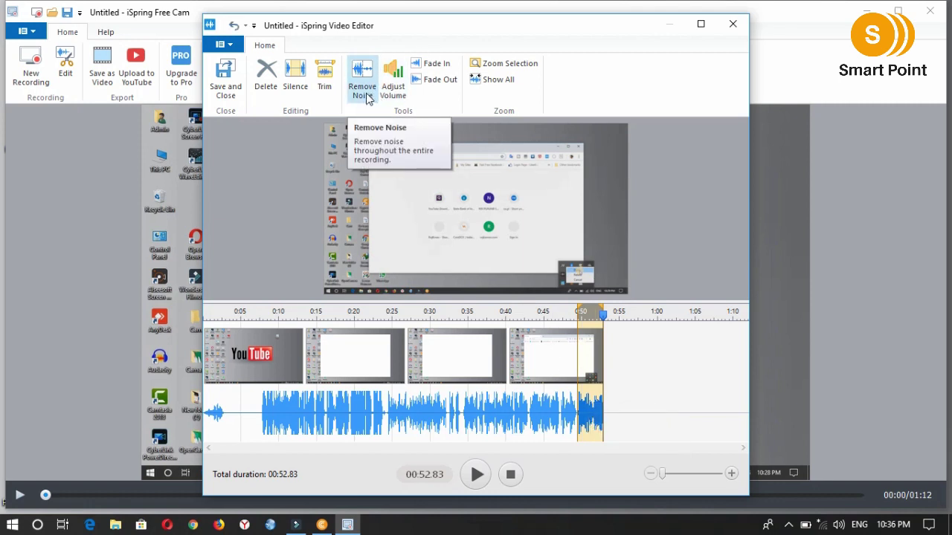
{"action": "left_click", "coordinate": [437, 82]}
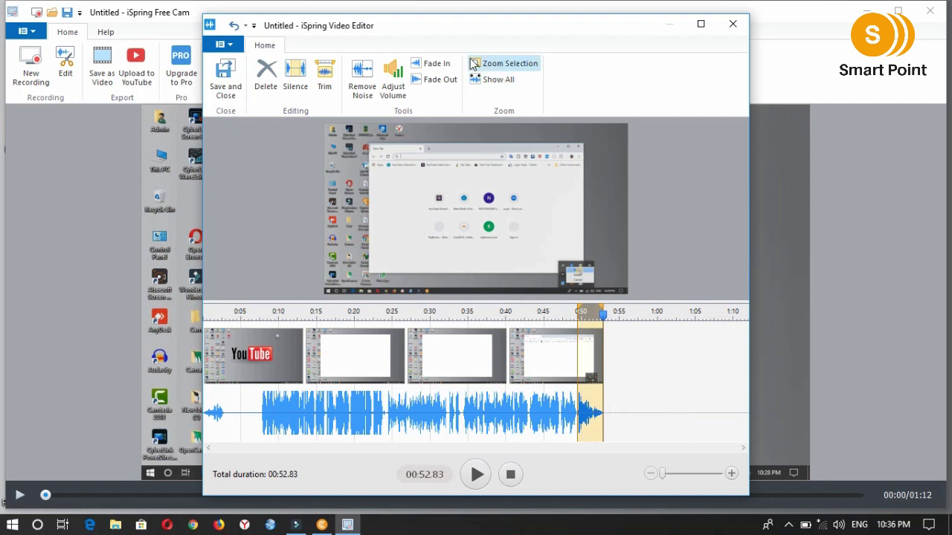
Step: Zoom the timeline in on the selected faded-out section at the recording's end
{"action": "left_click", "coordinate": [509, 64]}
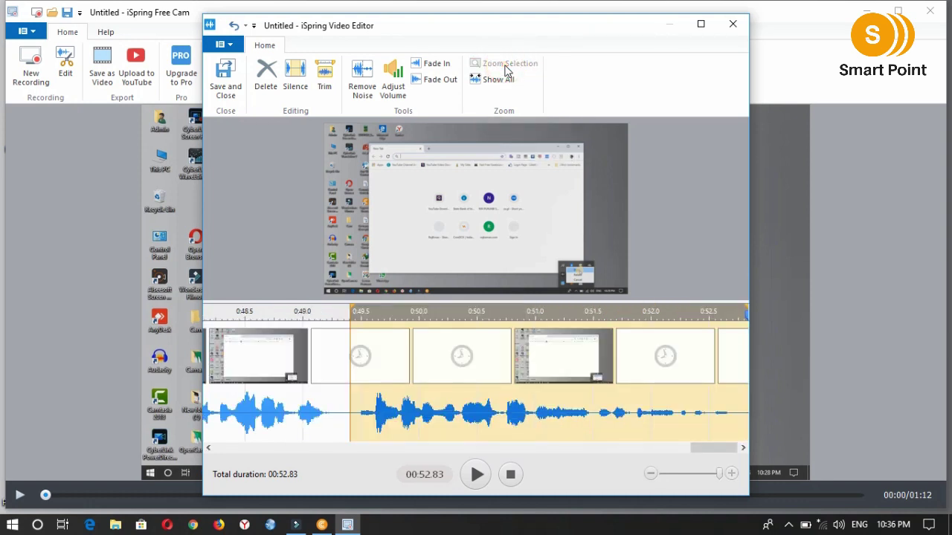
{"action": "left_click", "coordinate": [504, 67]}
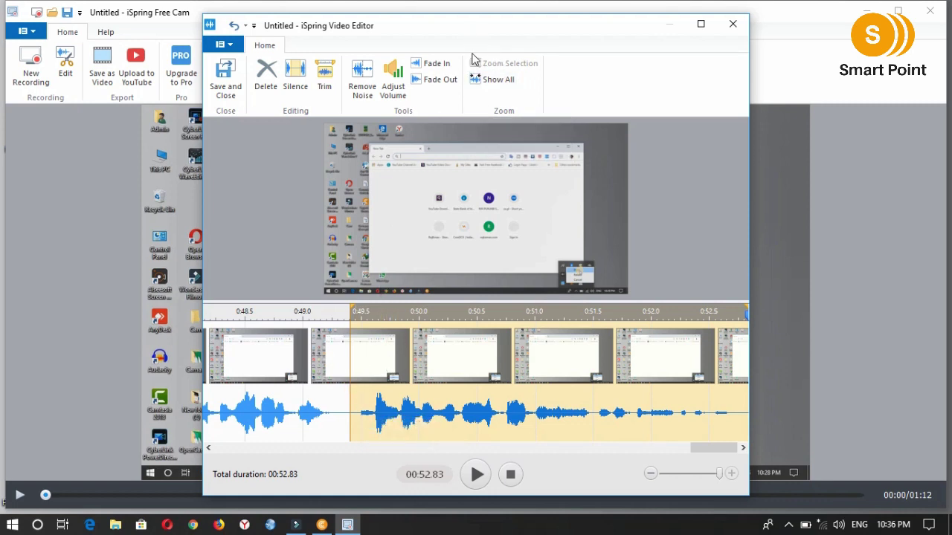
Step: Show the entire recording on the timeline, and save the edits while closing the video editor
{"action": "left_click", "coordinate": [489, 83]}
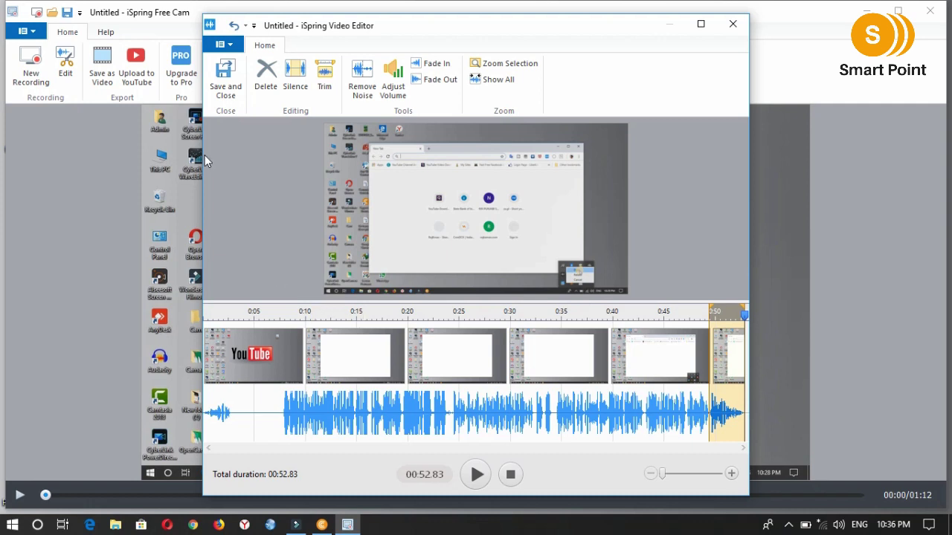
{"action": "left_click", "coordinate": [228, 93]}
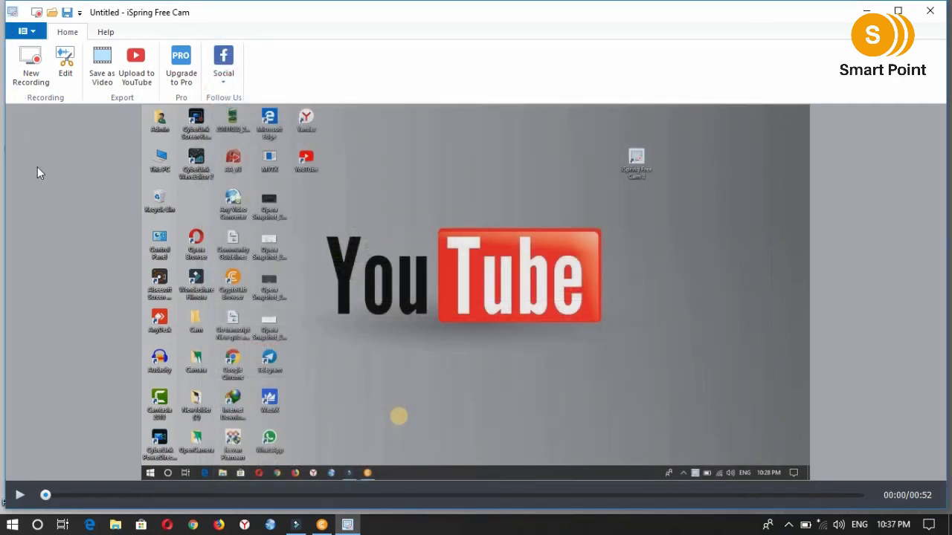
Step: Export the edited recording as a WMV video to the Desktop, keeping the suggested file name
{"action": "left_click", "coordinate": [29, 32]}
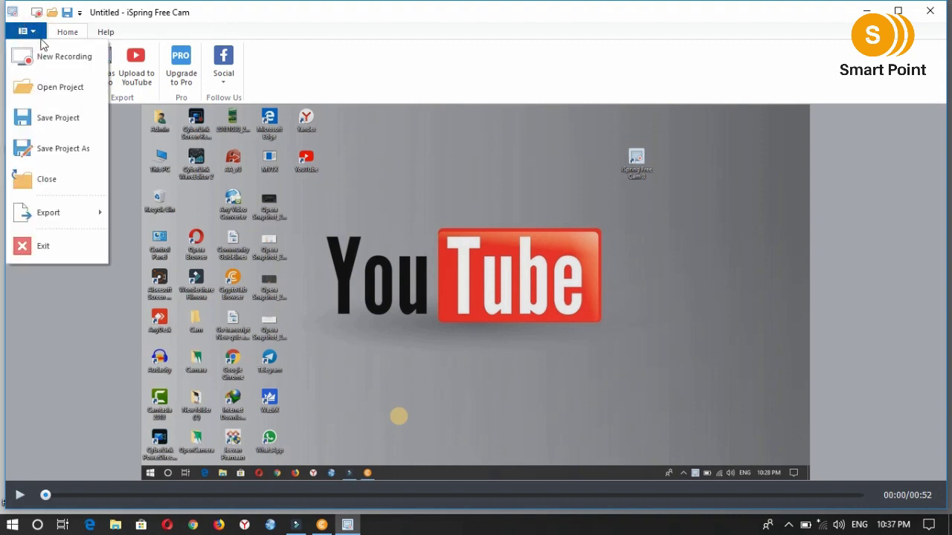
{"action": "mouse_move", "coordinate": [46, 218]}
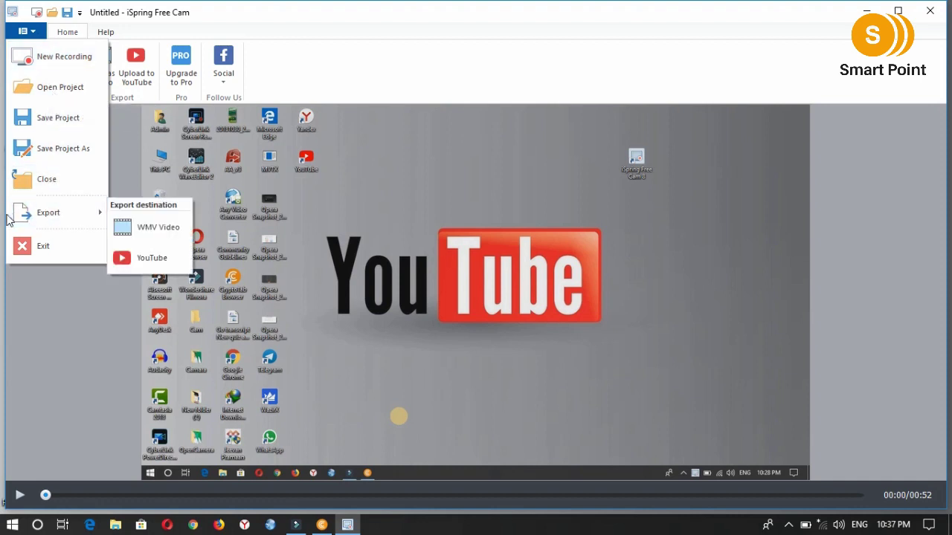
{"action": "left_click", "coordinate": [147, 232]}
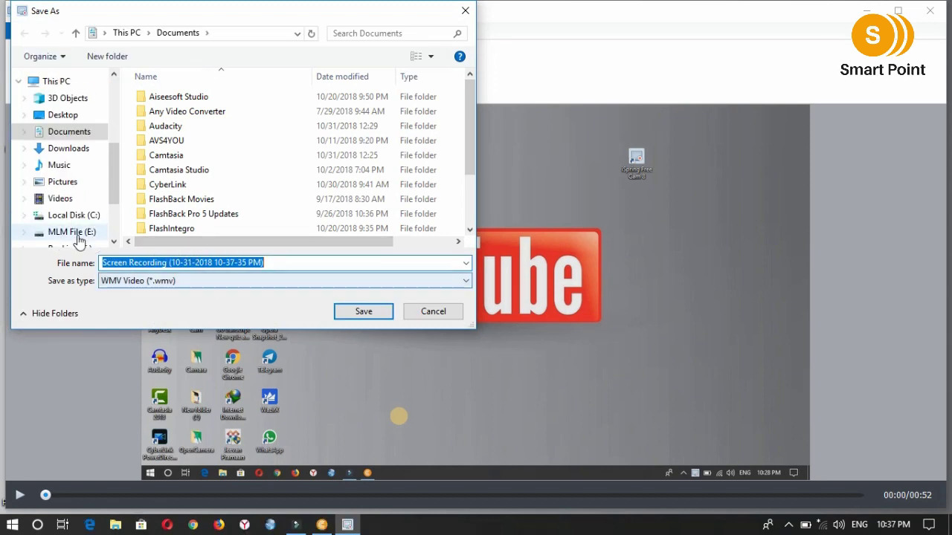
{"action": "left_click", "coordinate": [72, 118]}
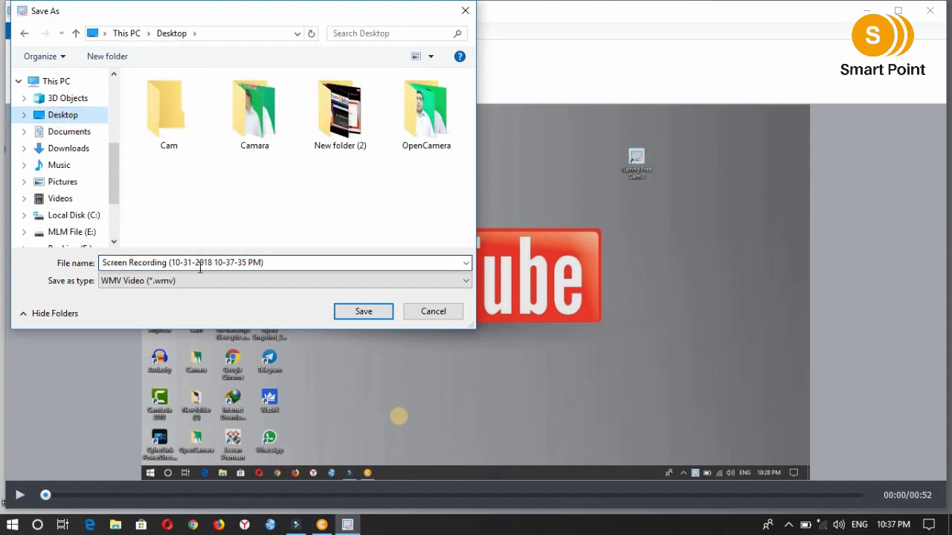
{"action": "left_click", "coordinate": [344, 313]}
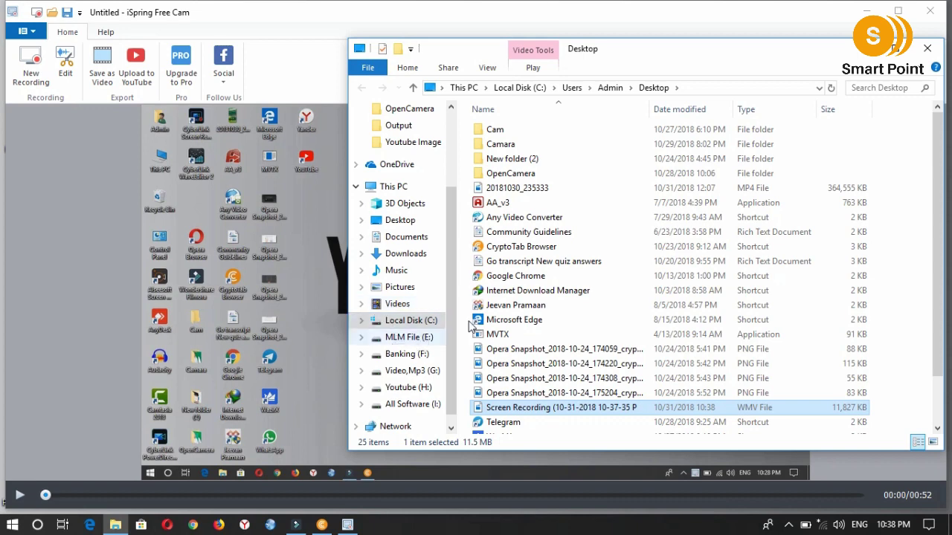
Step: Close the Desktop folder window showing the exported video, and exit iSpring Free Cam
{"action": "left_click", "coordinate": [922, 49]}
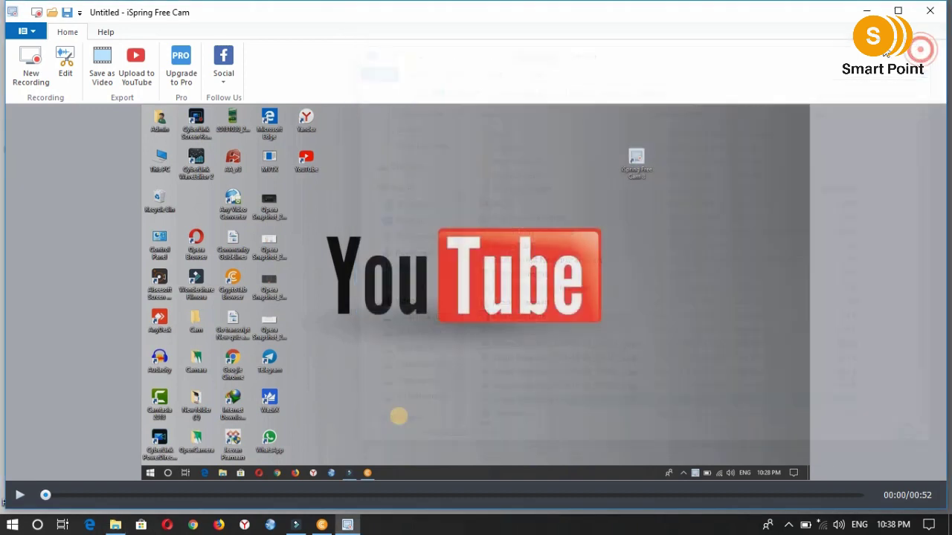
{"action": "left_click", "coordinate": [930, 12]}
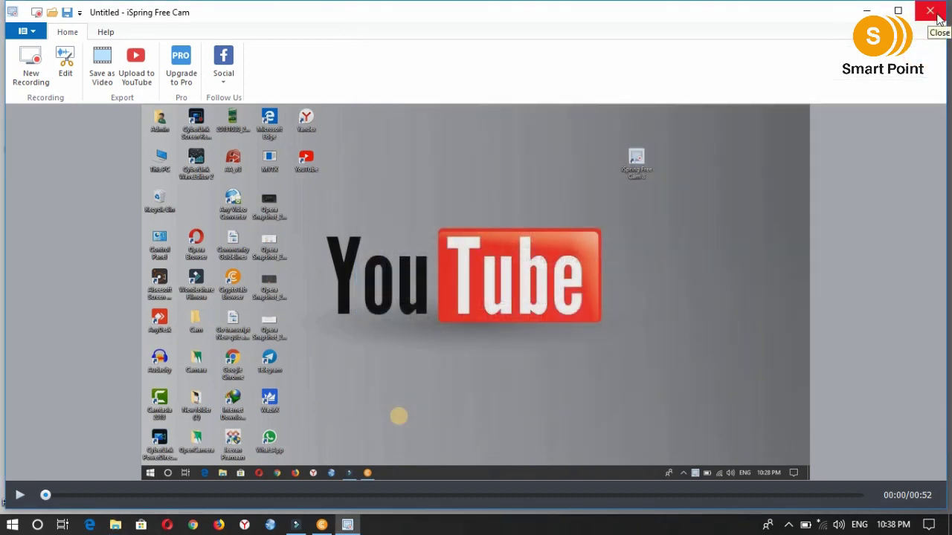
{"action": "left_click", "coordinate": [487, 294]}
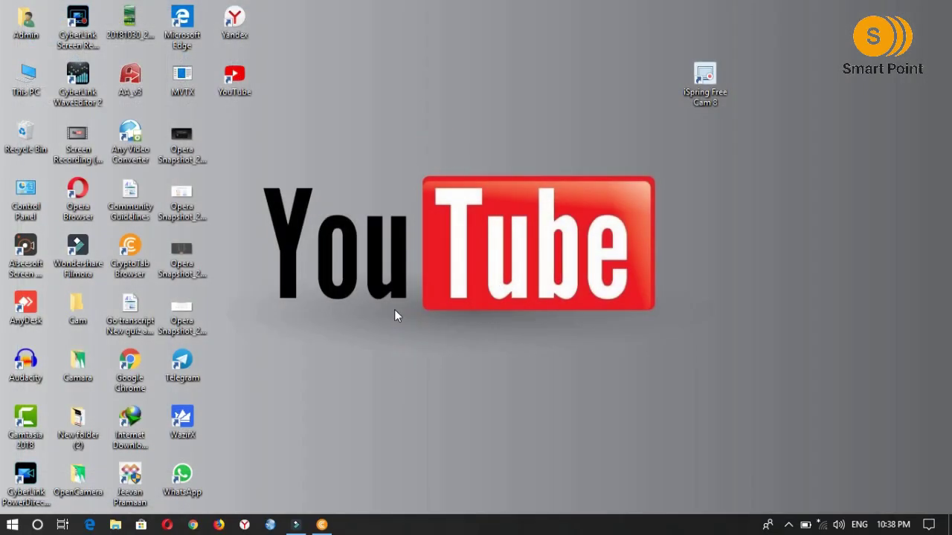
{"action": "right_click", "coordinate": [388, 78]}
{"action": "left_click", "coordinate": [405, 119]}
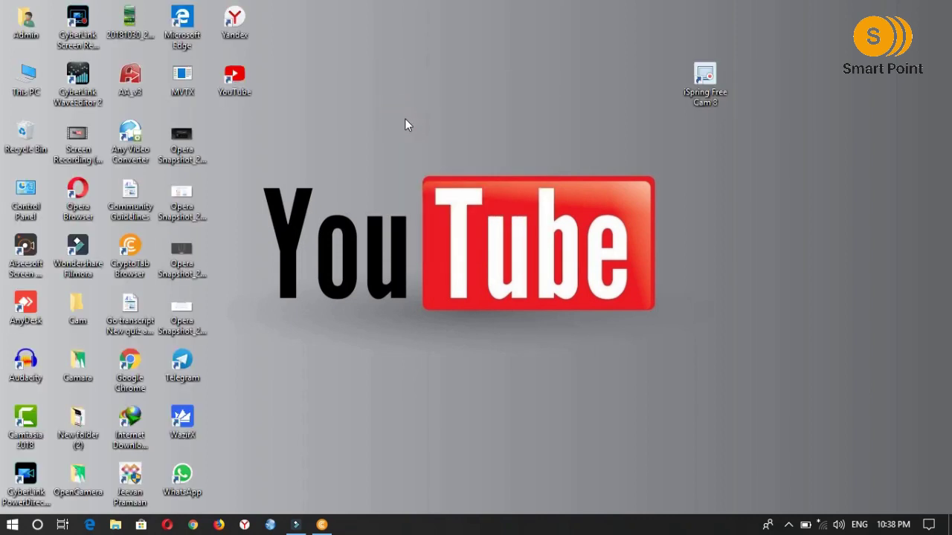